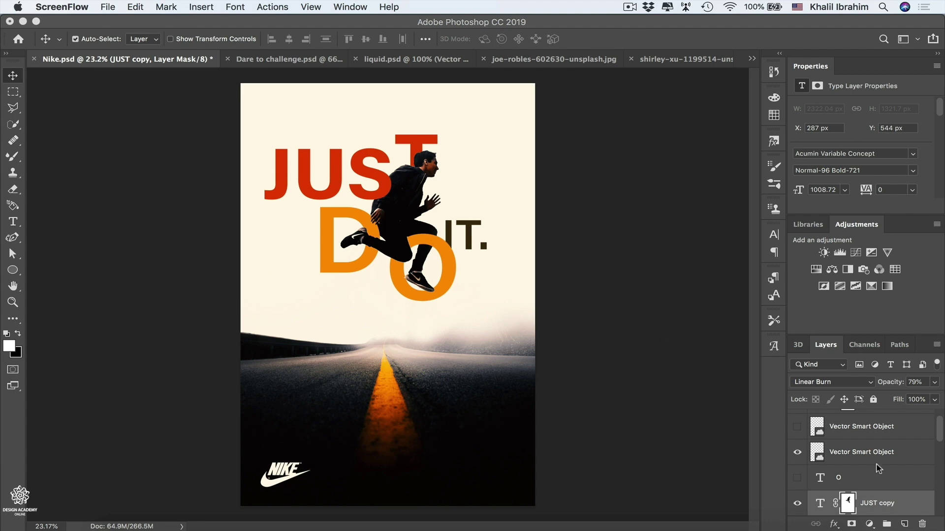
# - Solo the Background, foggy road Background copy and cut-out jumping man layers in turn, restoring all layers each time
pyautogui.scroll(-3, 880, 469)
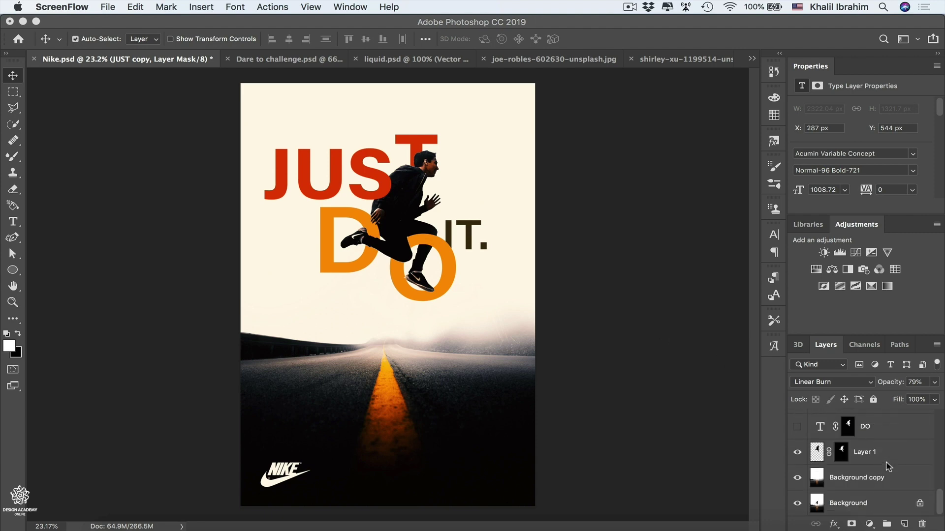
pyautogui.keyDown('alt'); pyautogui.click(797, 505); pyautogui.keyUp('alt')
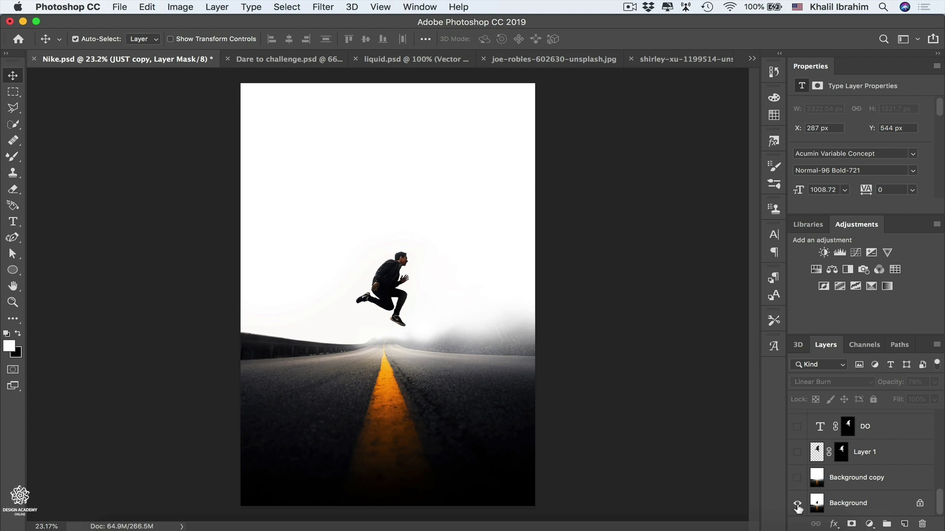
pyautogui.keyDown('alt'); pyautogui.click(797, 503); pyautogui.keyUp('alt')
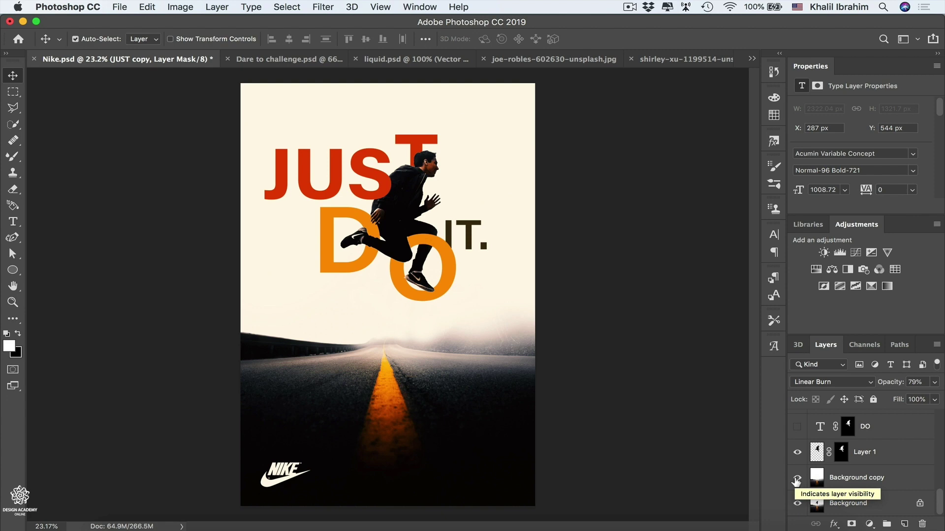
pyautogui.press('alt')
pyautogui.keyDown('alt'); pyautogui.click(796, 479); pyautogui.keyUp('alt')
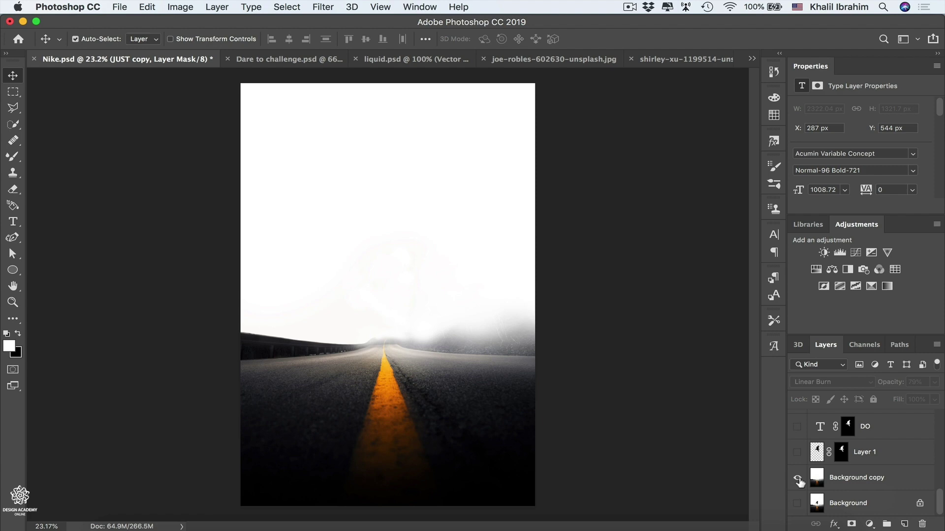
pyautogui.keyDown('alt'); pyautogui.click(798, 478); pyautogui.keyUp('alt')
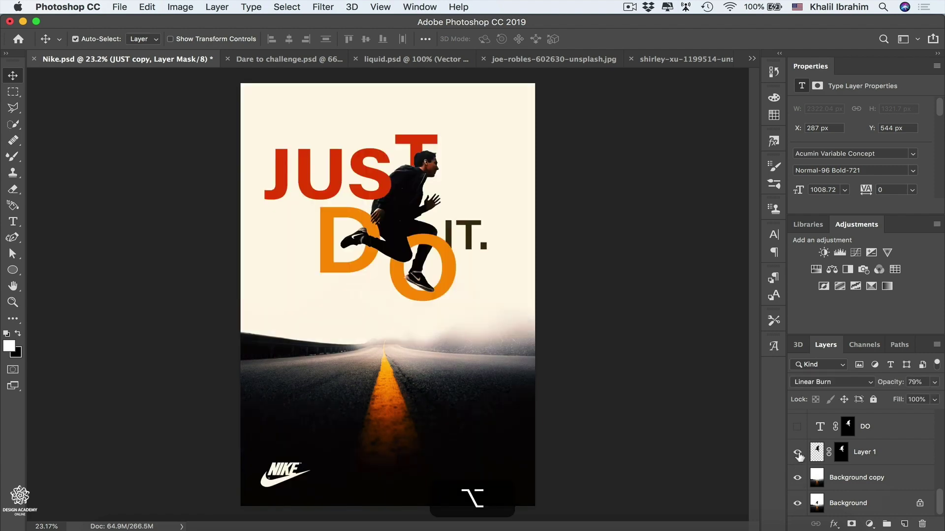
pyautogui.keyDown('alt'); pyautogui.click(798, 453); pyautogui.keyUp('alt')
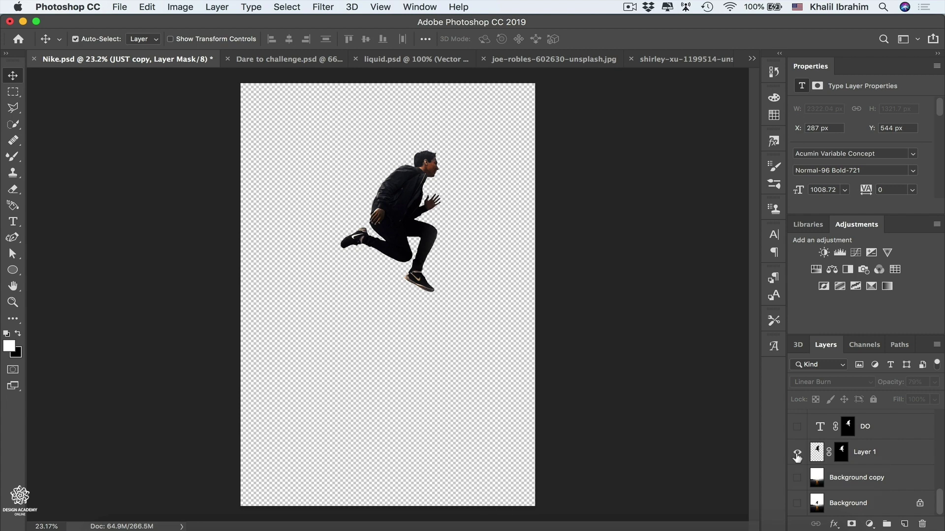
pyautogui.press('alt')
pyautogui.keyDown('alt'); pyautogui.click(797, 454); pyautogui.keyUp('alt')
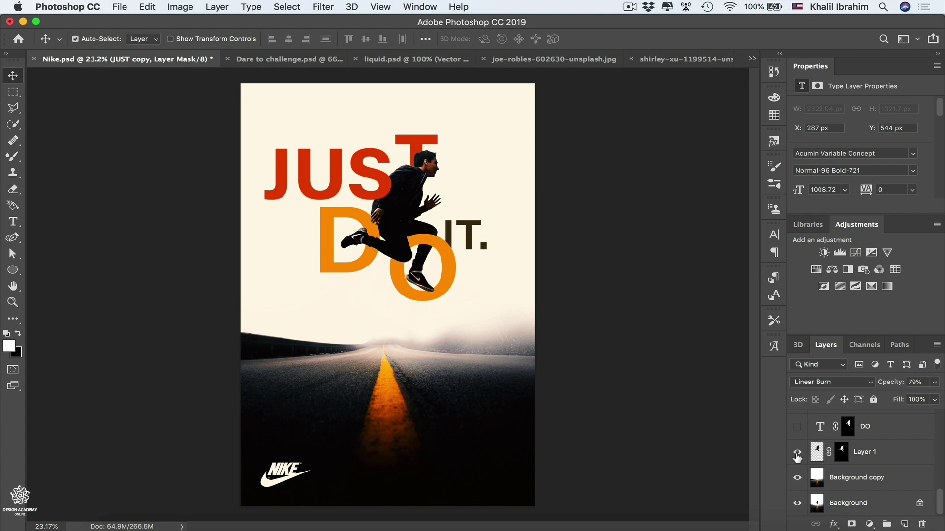
# - Load the jumping man's outline as a selection, deselect it, then make the top DO text layer active
pyautogui.press('super')
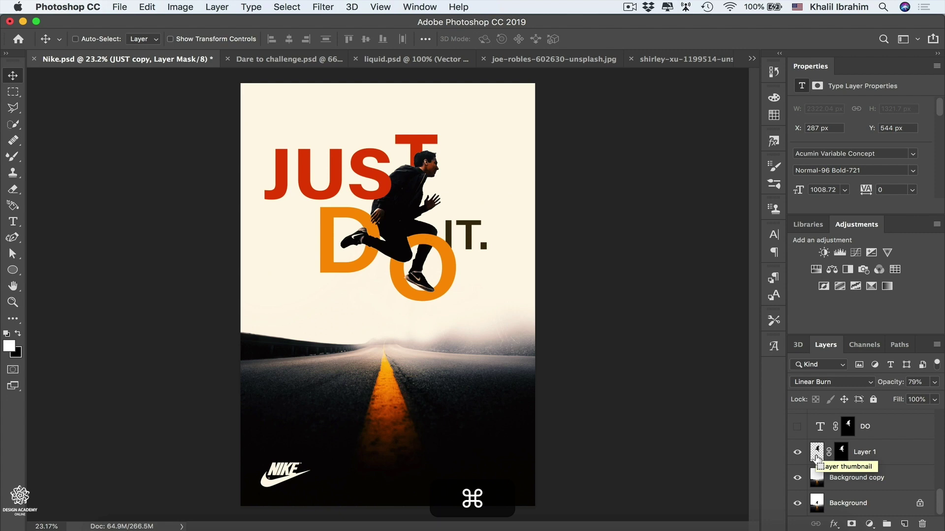
pyautogui.keyDown('super'); pyautogui.click(816, 457); pyautogui.keyUp('super')
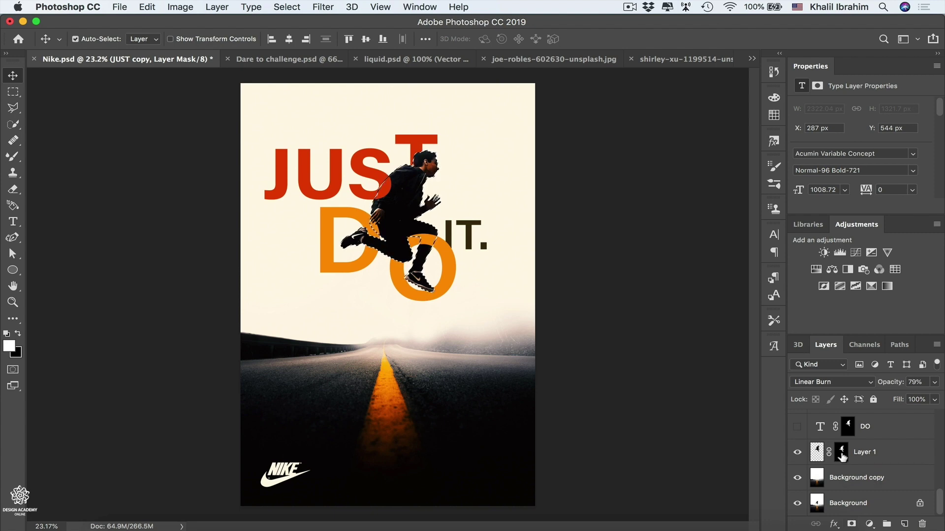
pyautogui.press('super')
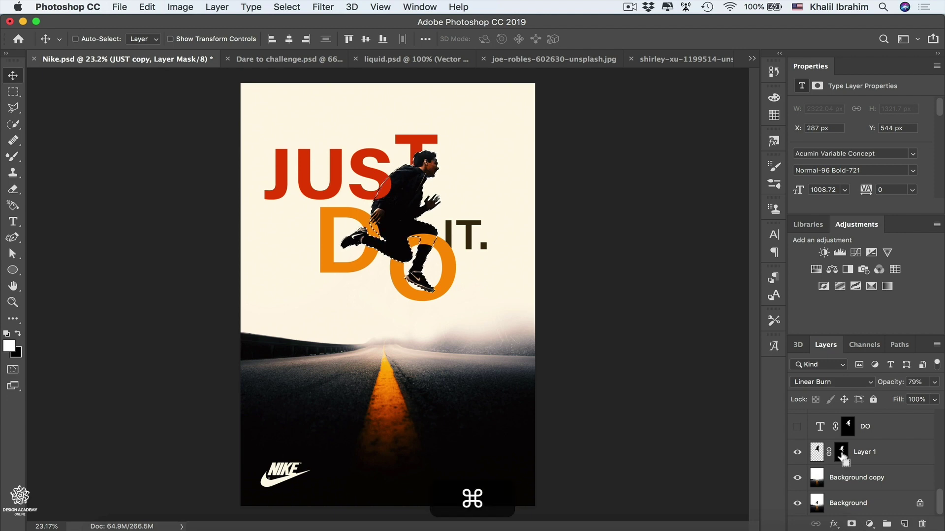
pyautogui.press('super+d')
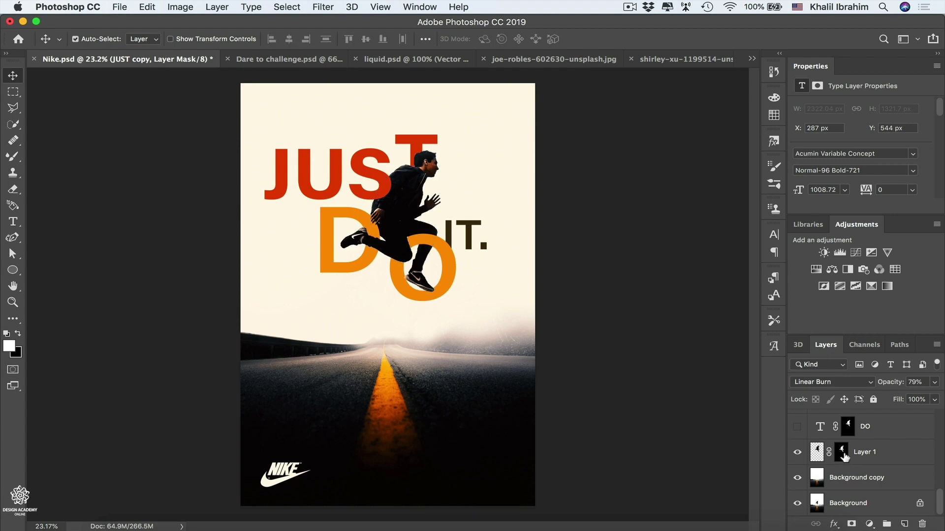
pyautogui.click(347, 270)
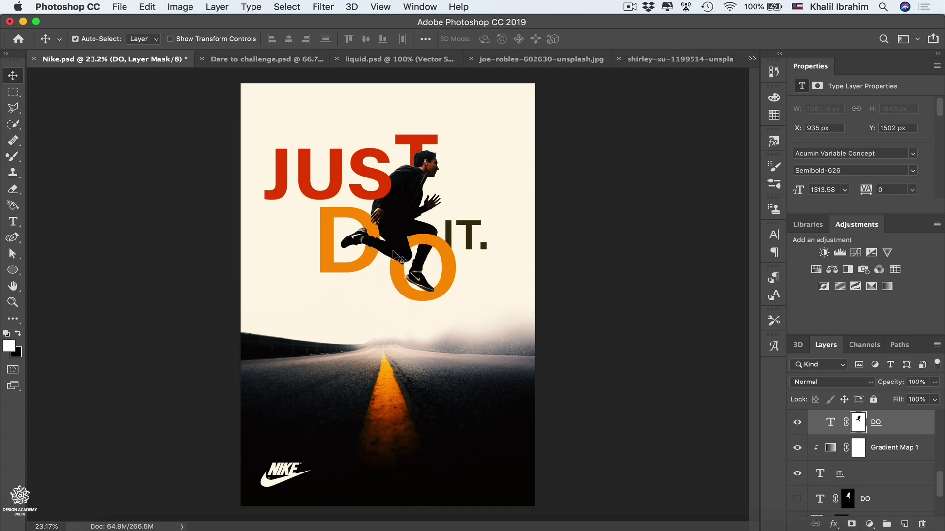
# - Zoom in and target the DO layer mask with a fully hard 200 px brush
pyautogui.scroll(5, 393, 252)
pyautogui.scroll(2, 393, 252)
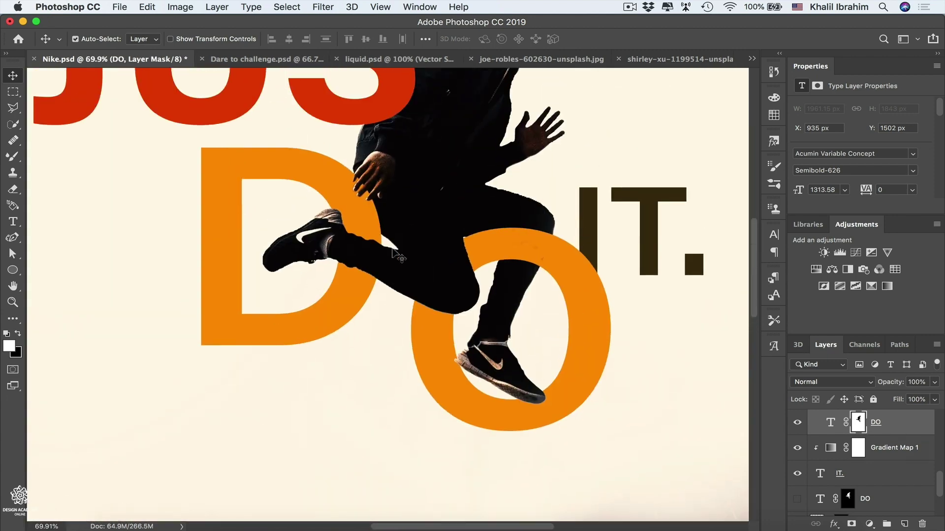
pyautogui.click(859, 423)
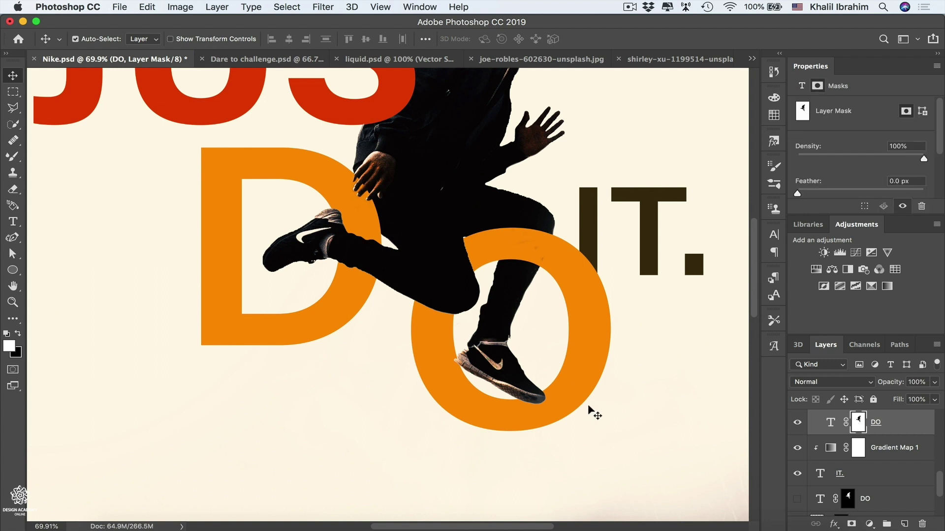
pyautogui.press('b')
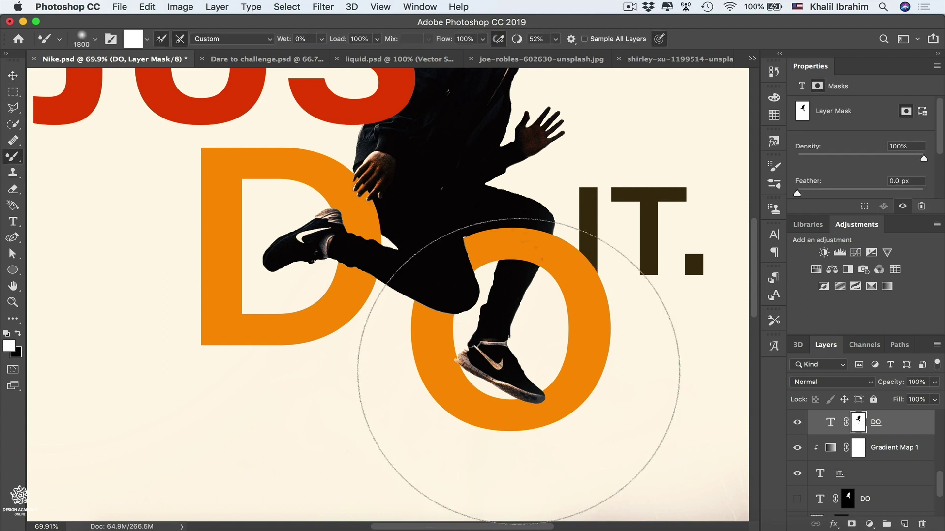
pyautogui.press('[')
pyautogui.press('[')
pyautogui.press('[')
pyautogui.press('[')
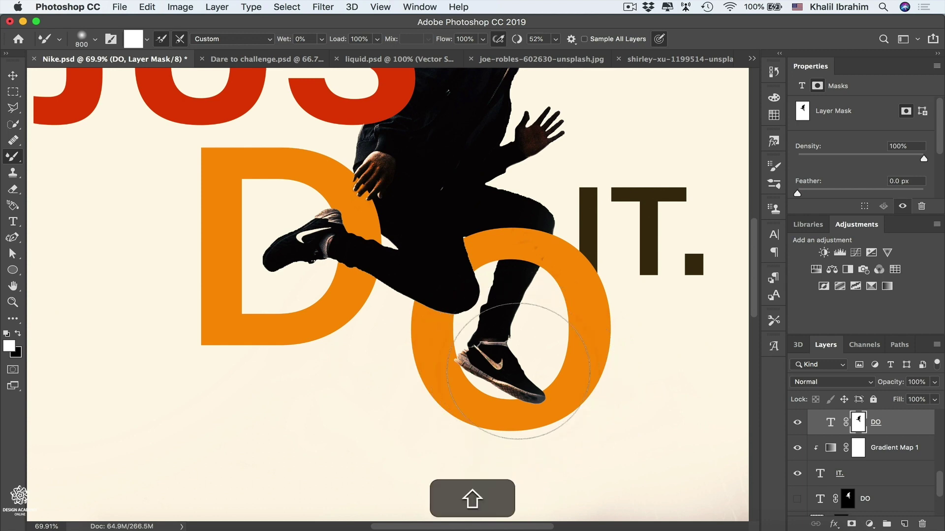
pyautogui.hotkey('shift', ']')
pyautogui.hotkey('shift', ']')
pyautogui.hotkey('shift', ']')
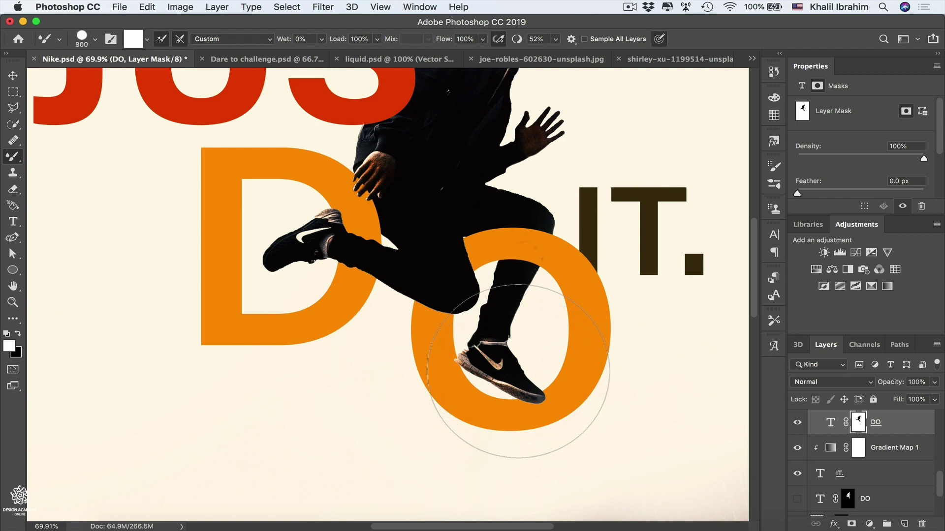
pyautogui.press('[')
pyautogui.press('[')
pyautogui.press('[')
pyautogui.press('[')
pyautogui.press('[')
pyautogui.press('[')
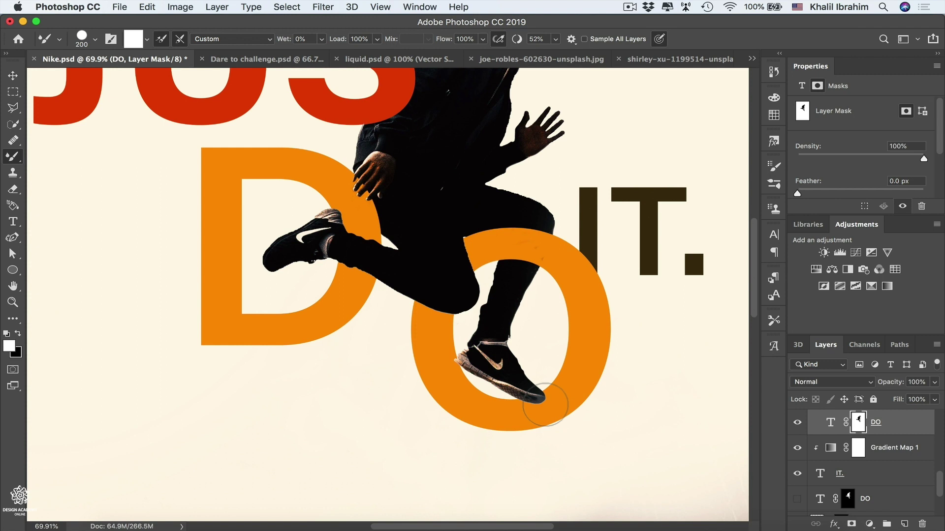
# - Paint white to restore the O over the shoe's sole, then black to hide it beside the leg
pyautogui.moveTo(545, 405)
pyautogui.mouseDown()
pyautogui.moveTo(517, 405)
pyautogui.moveTo(483, 387)
pyautogui.moveTo(460, 361)
pyautogui.mouseUp()
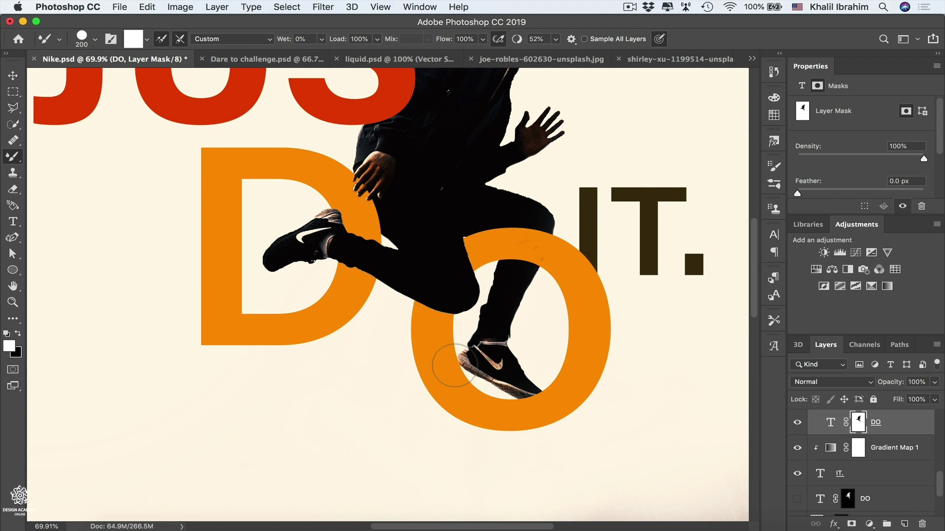
pyautogui.press('x')
pyautogui.moveTo(538, 240)
pyautogui.mouseDown()
pyautogui.moveTo(516, 262)
pyautogui.moveTo(507, 244)
pyautogui.moveTo(524, 238)
pyautogui.mouseUp()
pyautogui.press('super')
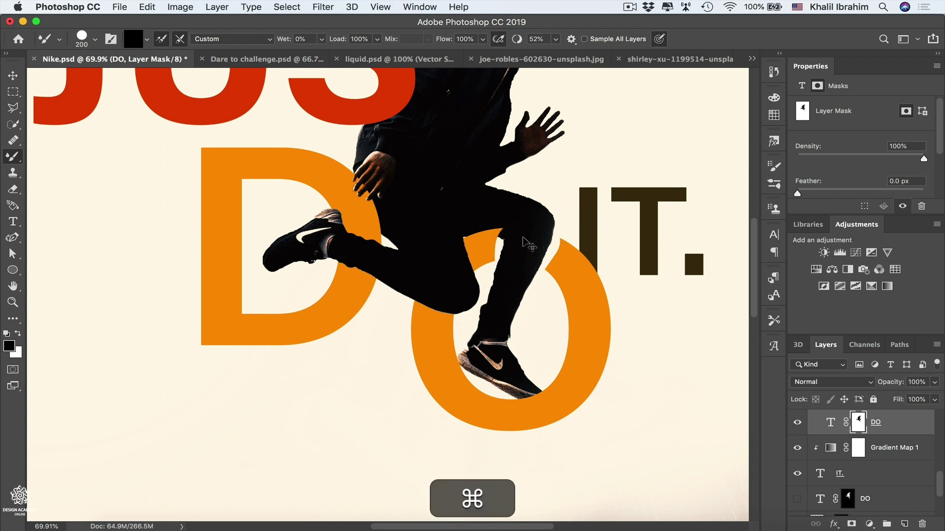
# - Undo the leg strokes, set DO to 70% opacity, and mask the O over the thigh with a 125 px Hard Round brush
pyautogui.press('super+z')
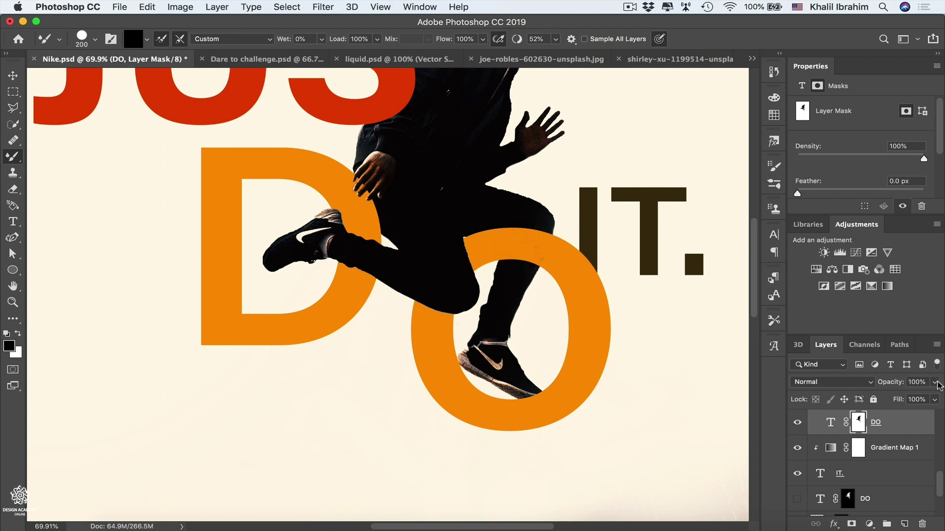
pyautogui.click(936, 384)
pyautogui.moveTo(937, 386); pyautogui.dragTo(916, 398)
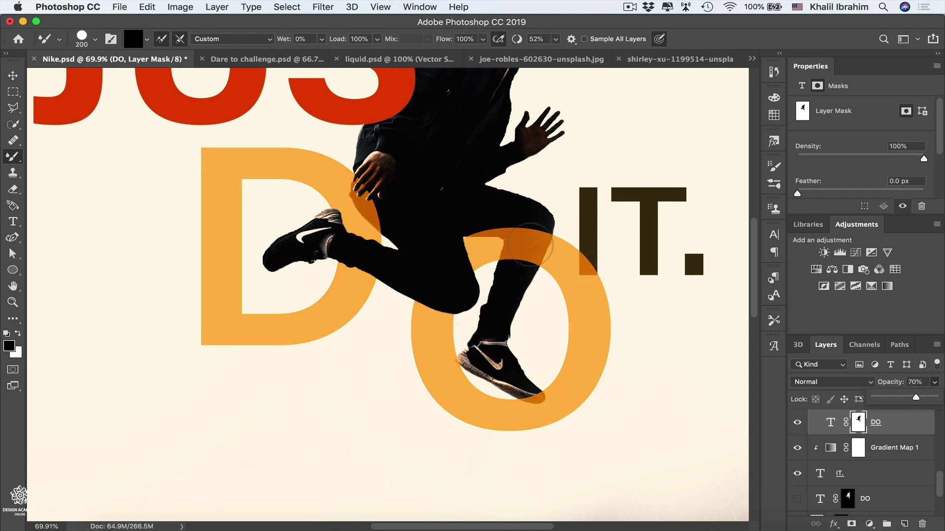
pyautogui.press('[')
pyautogui.press('[')
pyautogui.press('[')
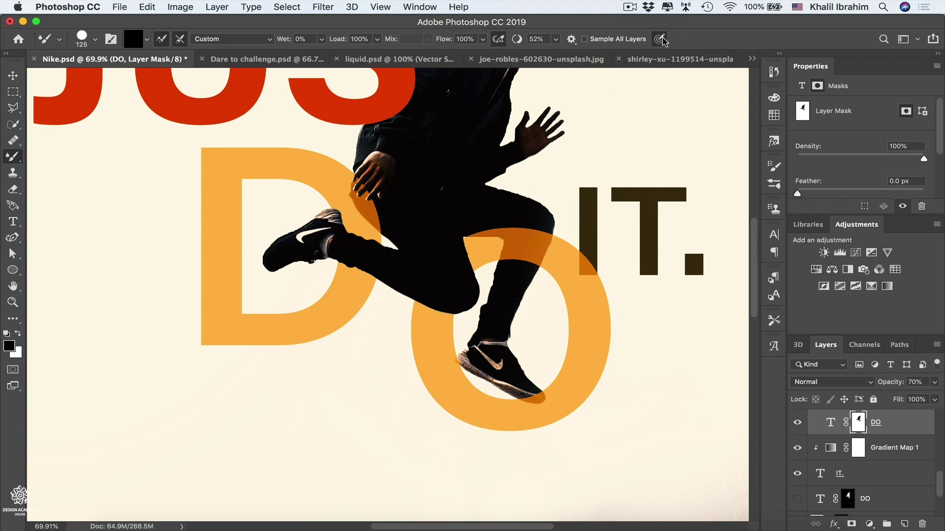
pyautogui.hotkey('shift', 'b')
pyautogui.click(93, 39)
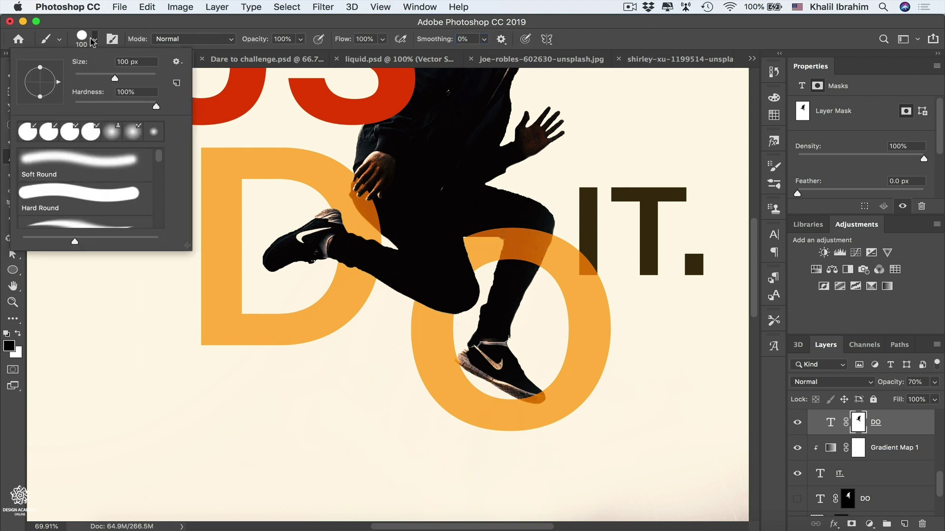
pyautogui.doubleClick(97, 193)
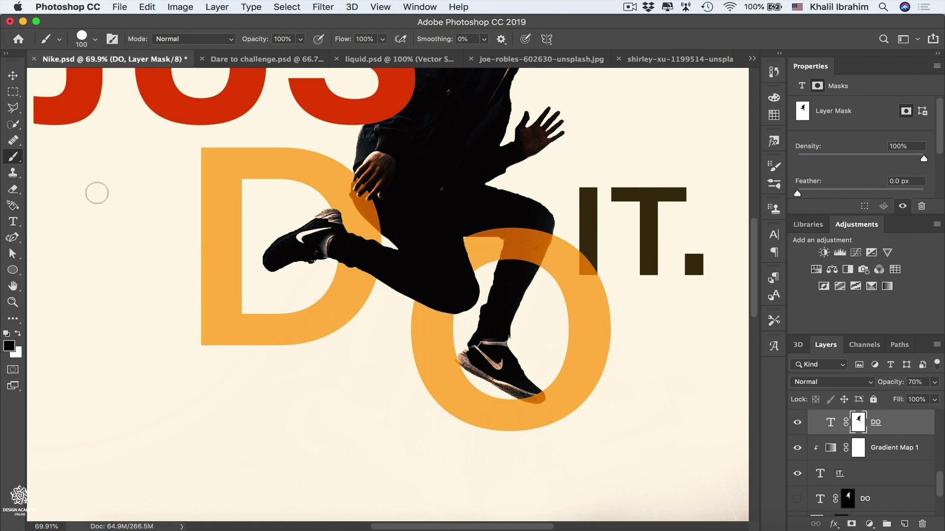
pyautogui.moveTo(517, 228)
pyautogui.mouseDown()
pyautogui.moveTo(513, 263)
pyautogui.moveTo(514, 228)
pyautogui.moveTo(480, 223)
pyautogui.moveTo(540, 236)
pyautogui.moveTo(533, 258)
pyautogui.mouseUp()
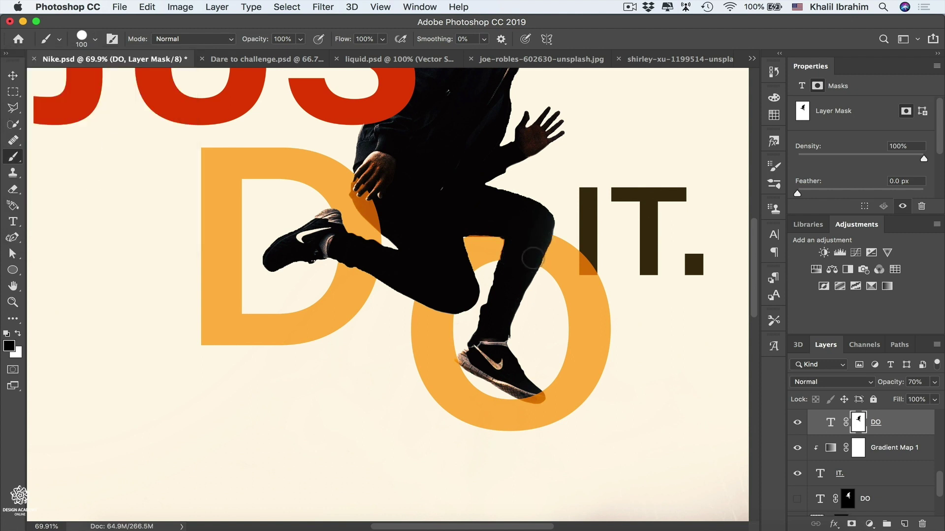
# - Restore DO to 100% opacity, swap colours, redo the O-over-leg mask stroke, and fit the poster in view
pyautogui.click(934, 385)
pyautogui.moveTo(917, 397); pyautogui.dragTo(935, 398)
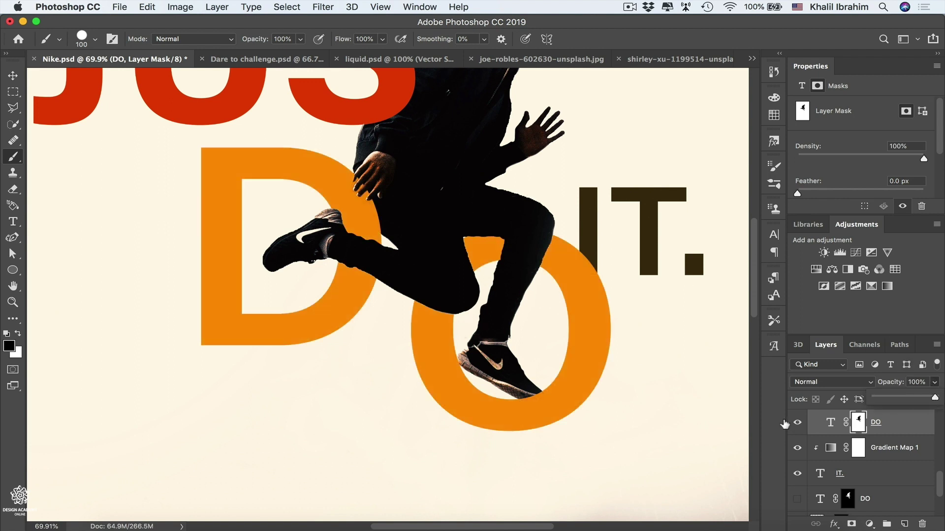
pyautogui.click(510, 240)
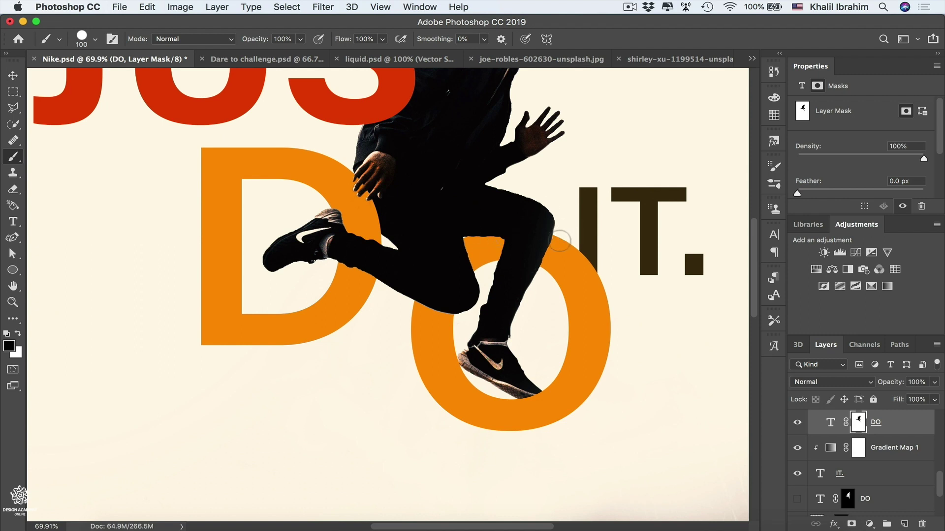
pyautogui.press('x')
pyautogui.press('super+z')
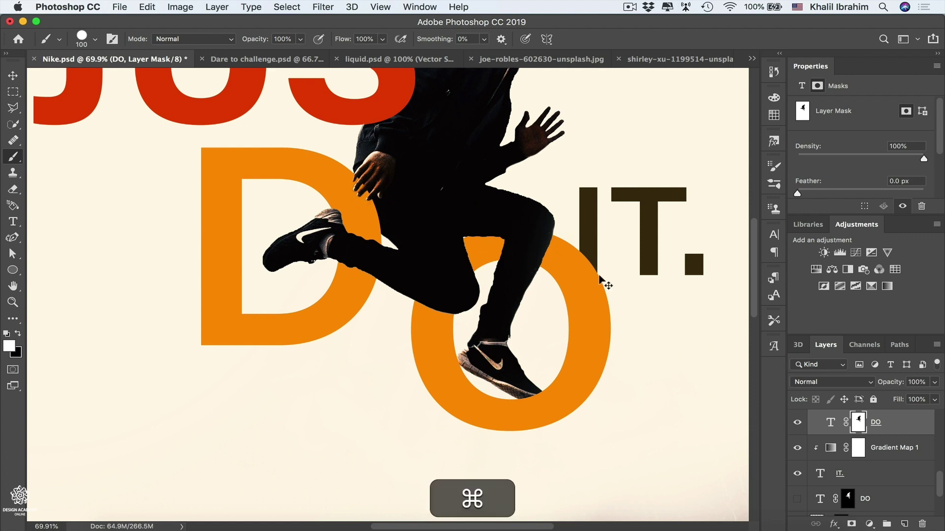
pyautogui.press('super+z')
pyautogui.press('shift+super+z')
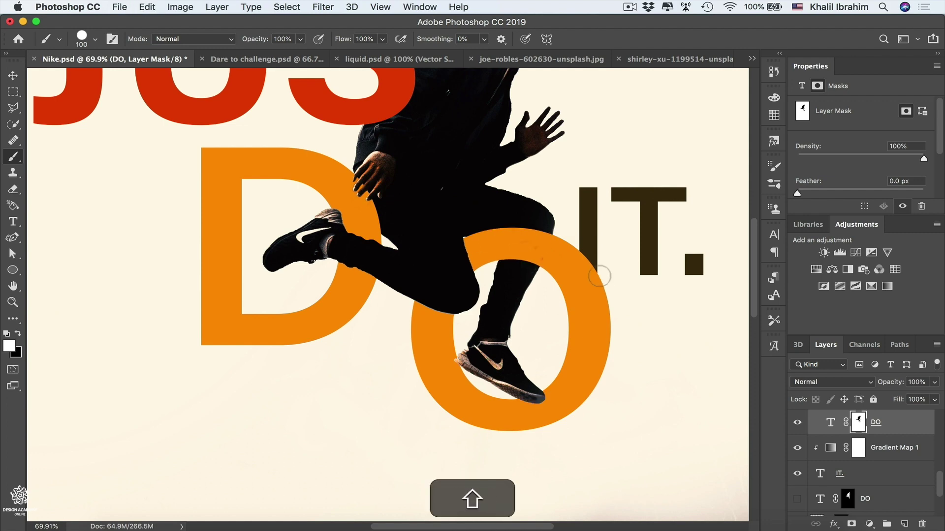
pyautogui.press('super+0')
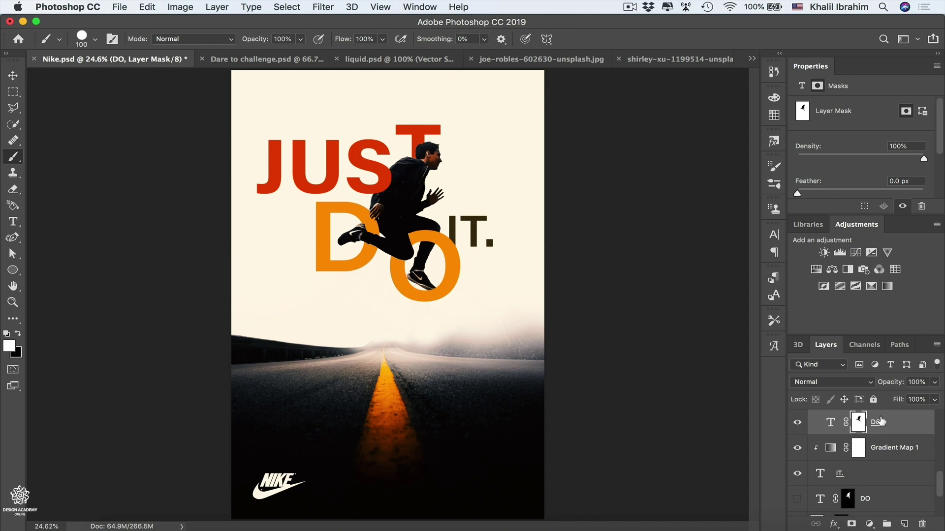
# - Compare the Nike poster with Color Lookup 1 hidden and shown, then switch to Dare to challenge.psd
pyautogui.scroll(5, 908, 446)
pyautogui.click(797, 422)
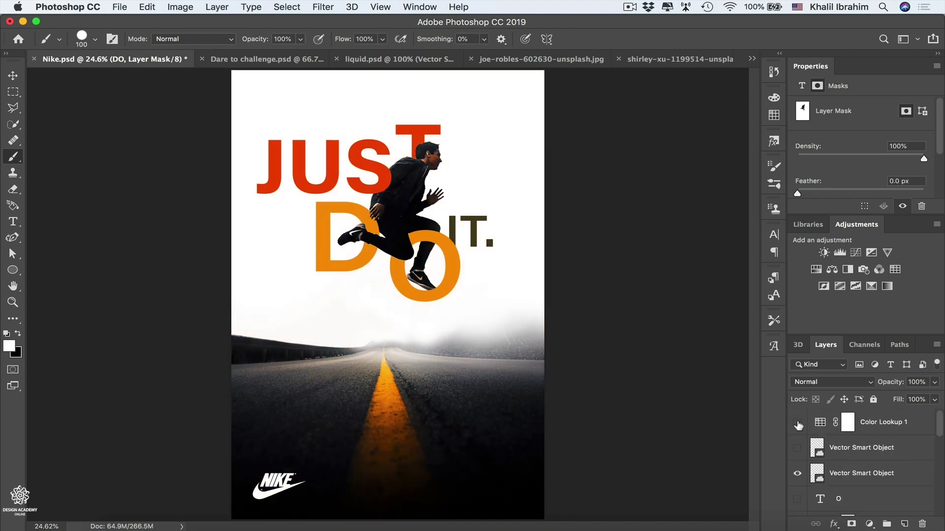
pyautogui.click(798, 422)
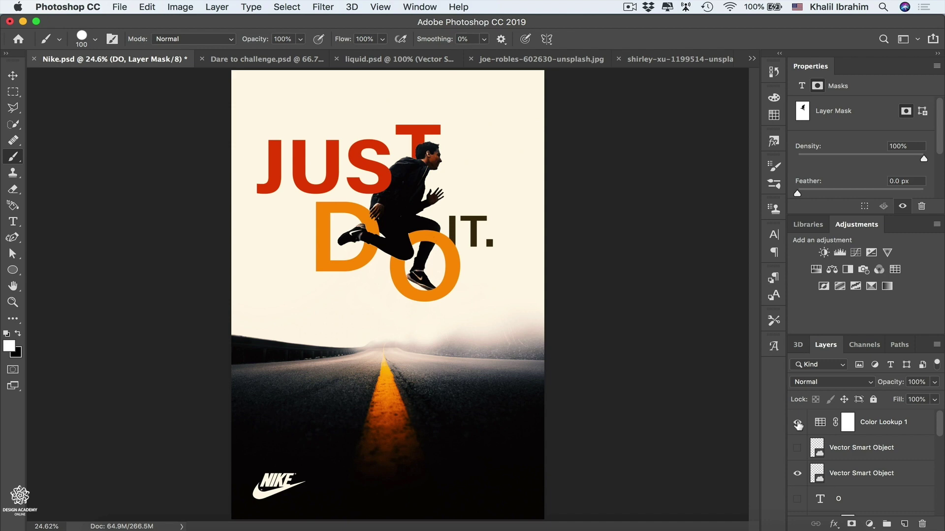
pyautogui.click(254, 59)
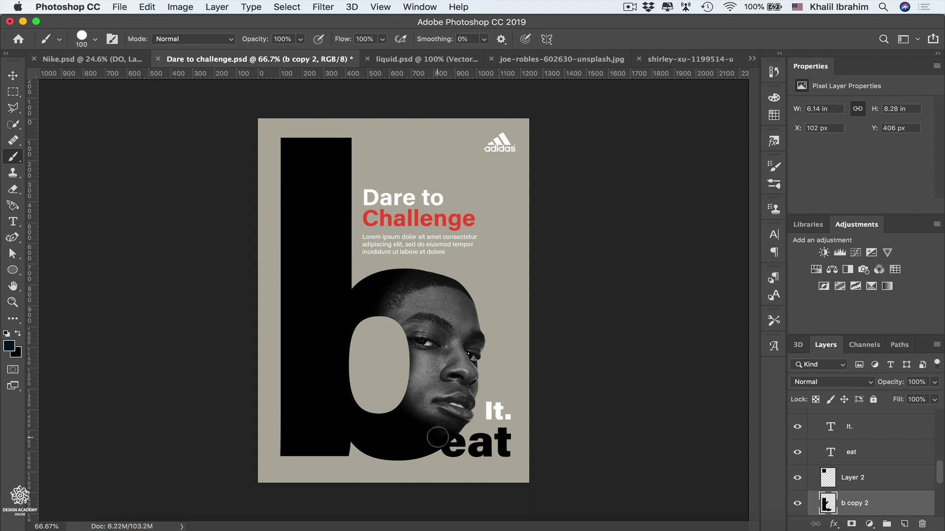
pyautogui.click(567, 63)
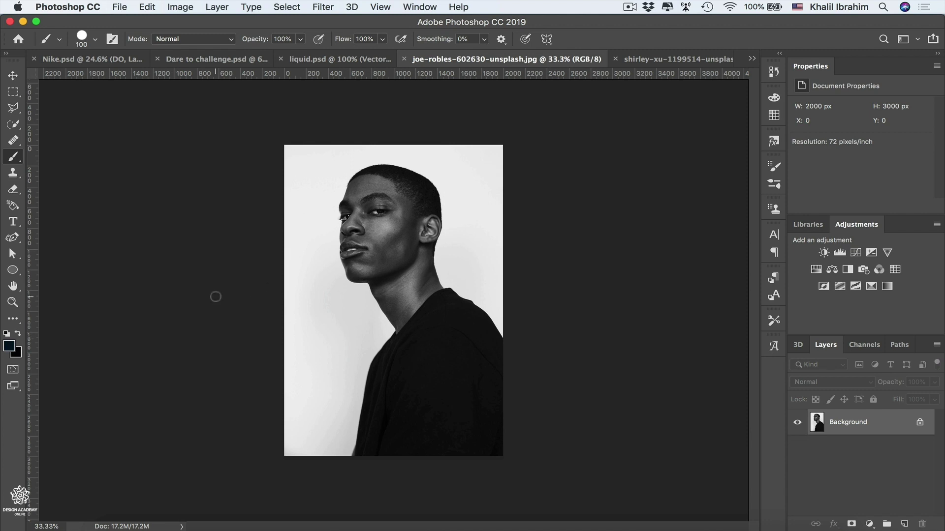
pyautogui.click(203, 58)
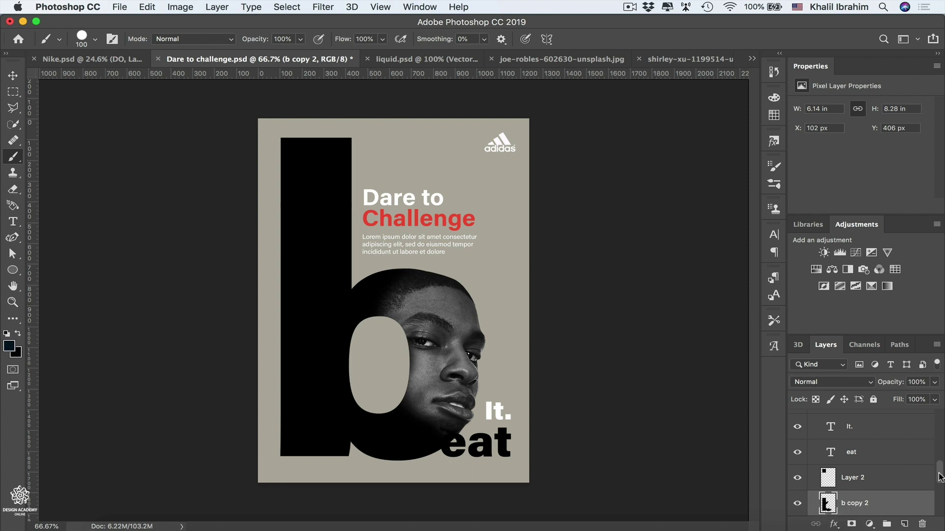
pyautogui.moveTo(940, 478)
pyautogui.mouseDown()
pyautogui.moveTo(941, 507)
pyautogui.moveTo(941, 495)
pyautogui.mouseUp()
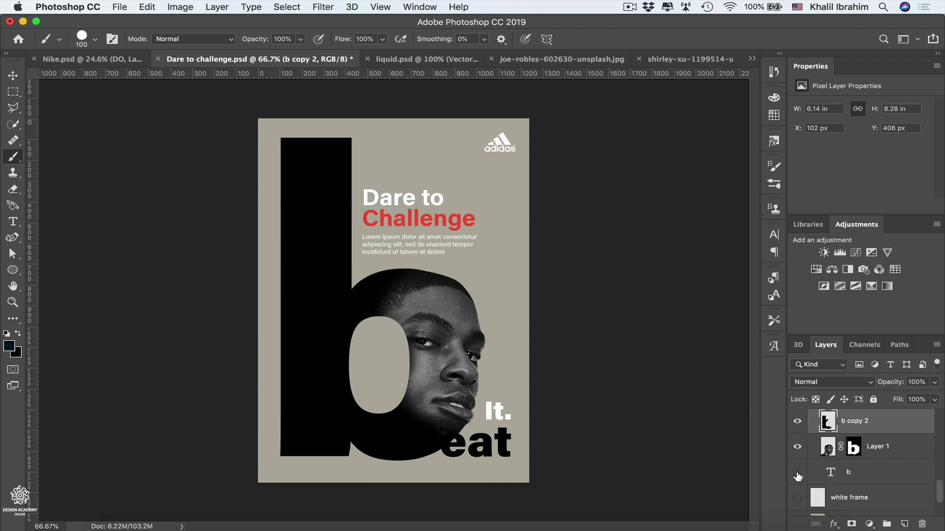
# - Solo the b text layer, restore all layers, then solo the face layer Layer 1
pyautogui.press('alt')
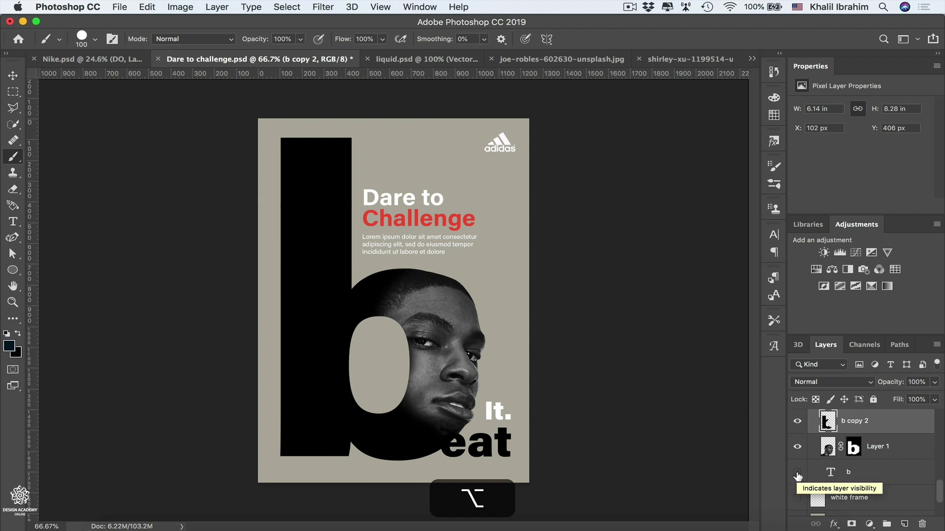
pyautogui.keyDown('alt'); pyautogui.click(797, 475); pyautogui.keyUp('alt')
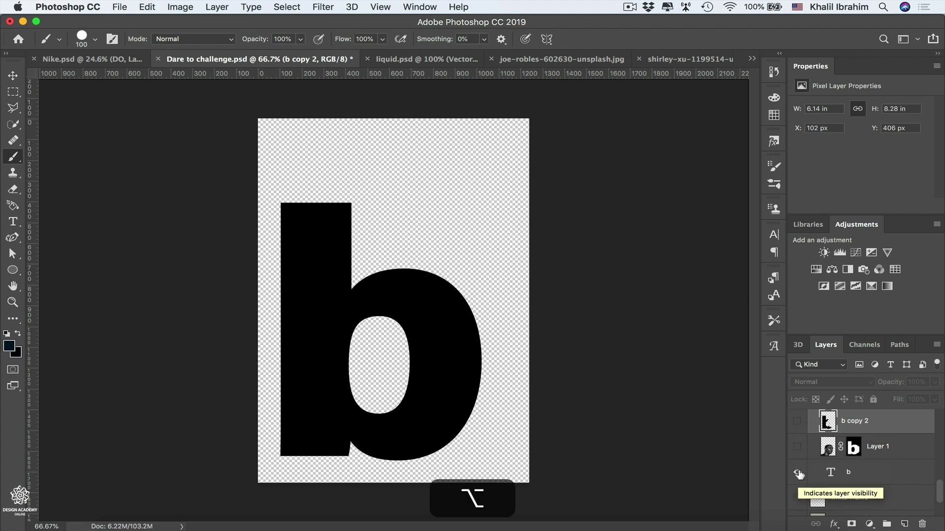
pyautogui.keyDown('alt'); pyautogui.click(798, 474); pyautogui.keyUp('alt')
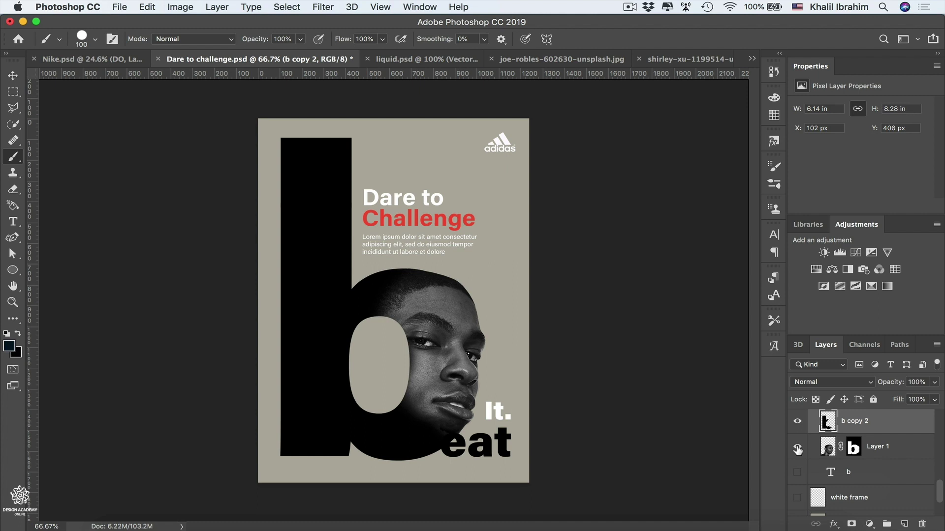
pyautogui.keyDown('alt'); pyautogui.click(798, 448); pyautogui.keyUp('alt')
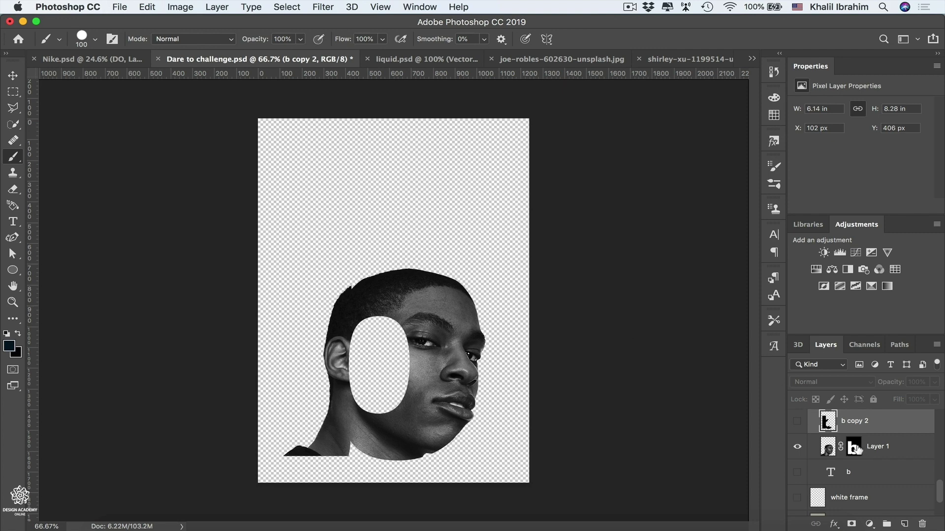
# - Disable and re-enable Layer 1's mask to compare the portrait with and without it
pyautogui.press('shift')
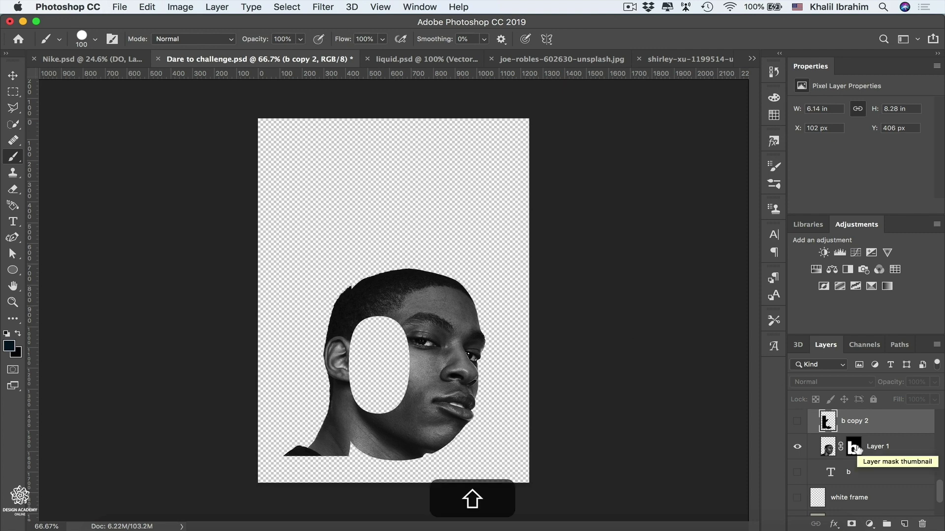
pyautogui.keyDown('shift'); pyautogui.click(856, 448); pyautogui.keyUp('shift')
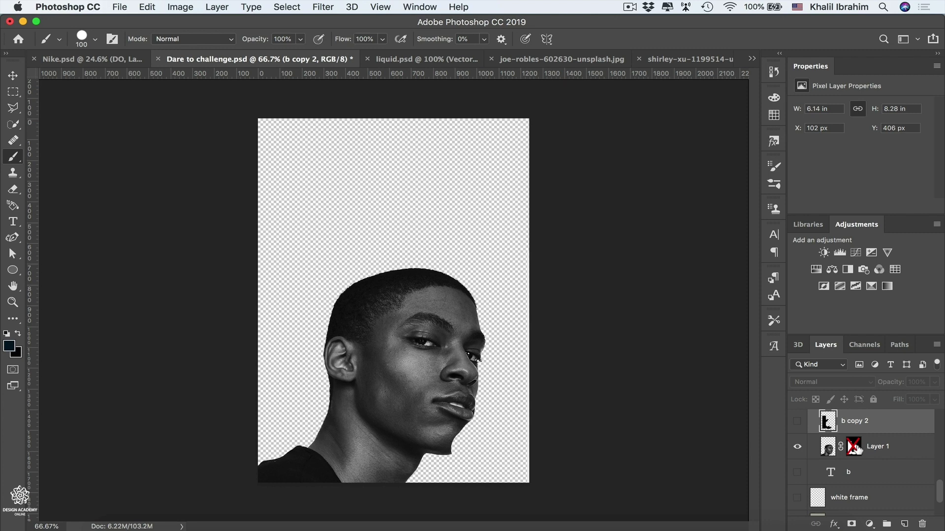
pyautogui.press('shift')
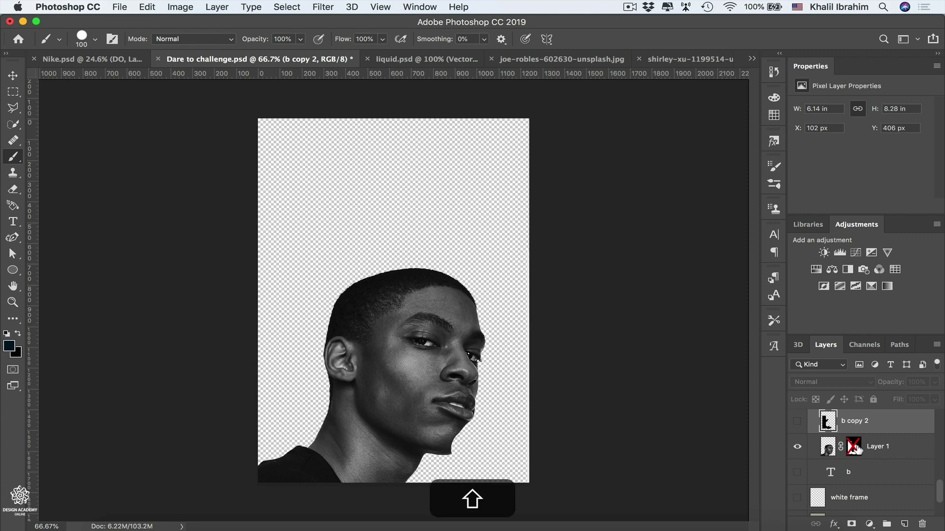
pyautogui.keyDown('shift'); pyautogui.click(856, 449); pyautogui.keyUp('shift')
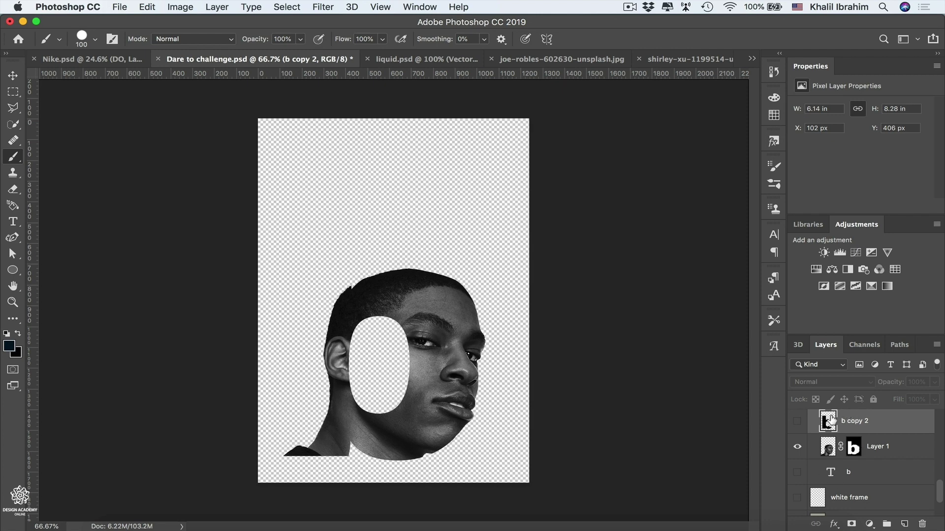
pyautogui.press('shift')
# - Solo b copy 2, then Layer 2's black square, restoring all layers after each
pyautogui.keyDown('alt'); pyautogui.click(795, 446); pyautogui.keyUp('alt')
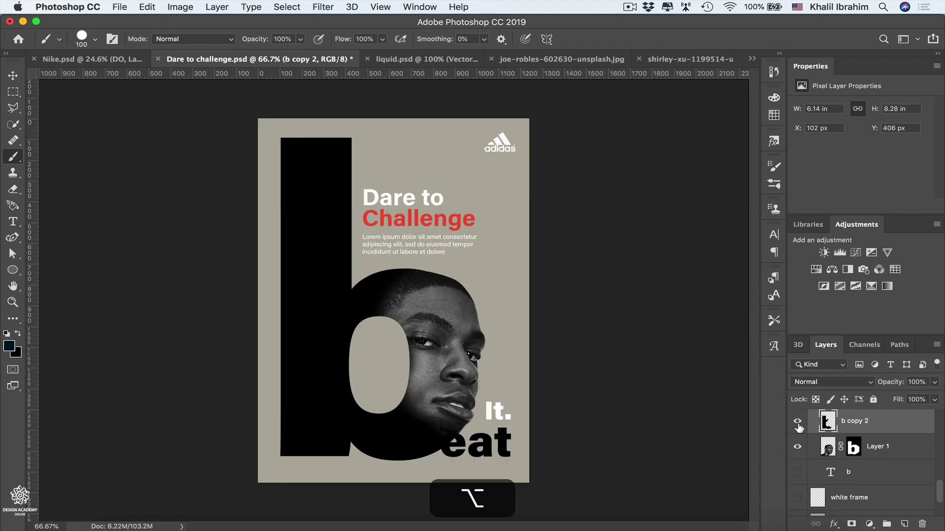
pyautogui.keyDown('alt'); pyautogui.click(797, 424); pyautogui.keyUp('alt')
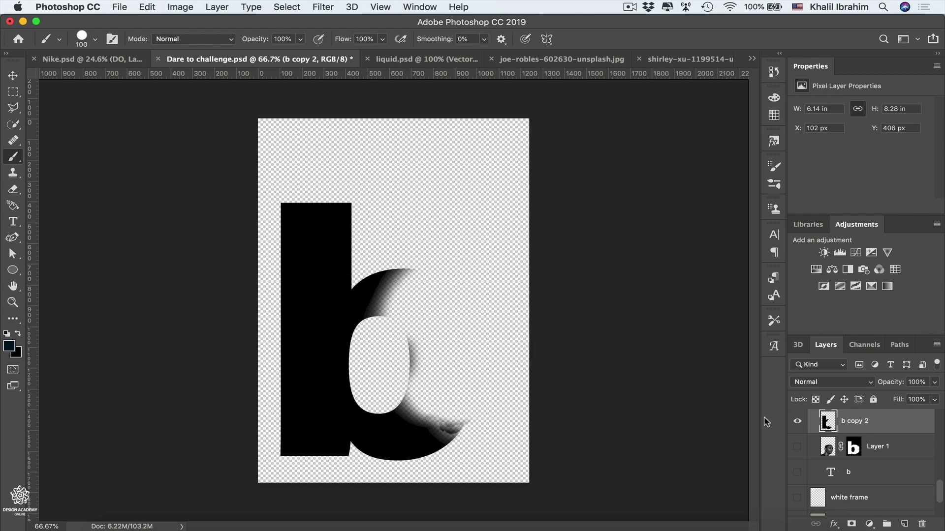
pyautogui.keyDown('alt'); pyautogui.click(798, 423); pyautogui.keyUp('alt')
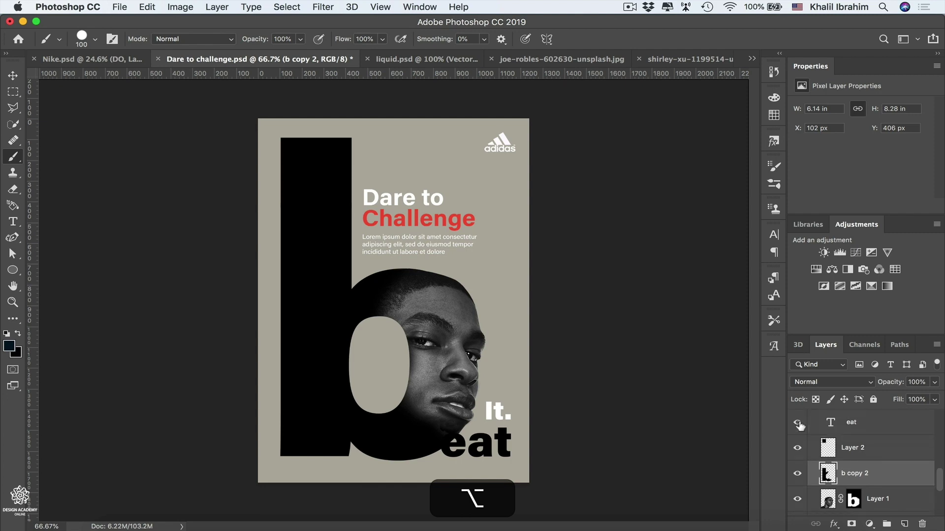
pyautogui.keyDown('alt'); pyautogui.click(797, 449); pyautogui.keyUp('alt')
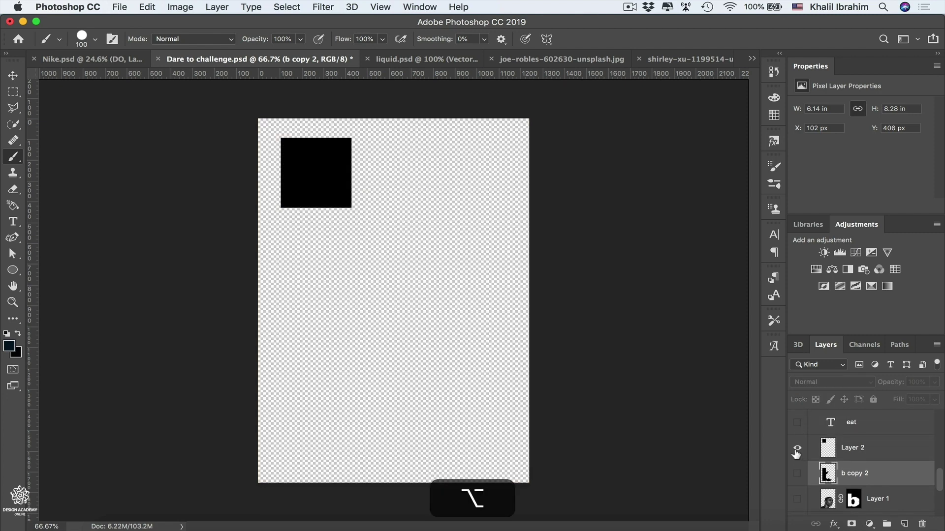
pyautogui.keyDown('alt'); pyautogui.click(796, 448); pyautogui.keyUp('alt')
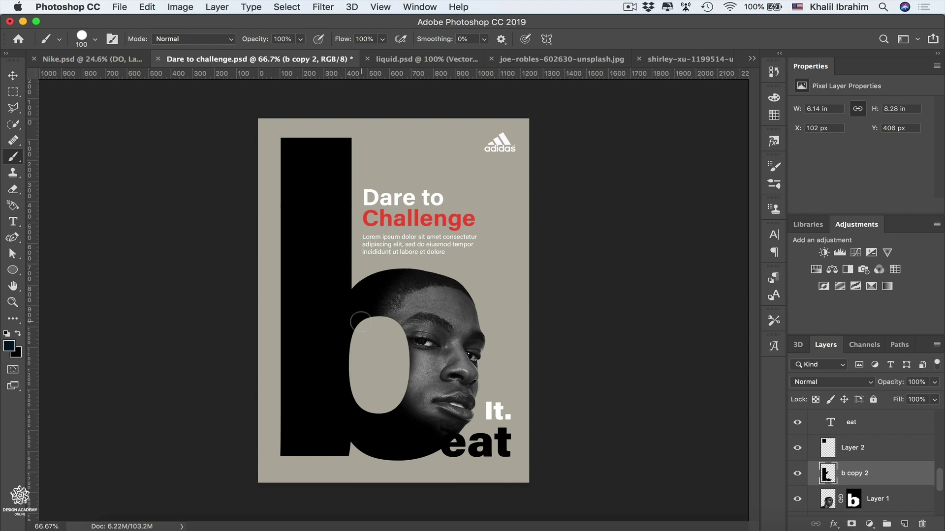
# - Switch to the liquid.psd document with the dripping Liquify lettering on dark teal
pyautogui.click(436, 59)
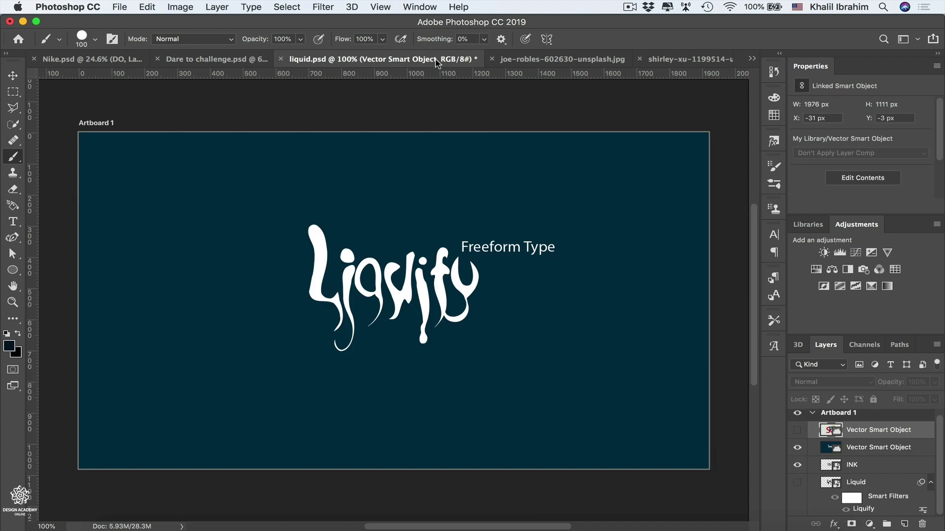